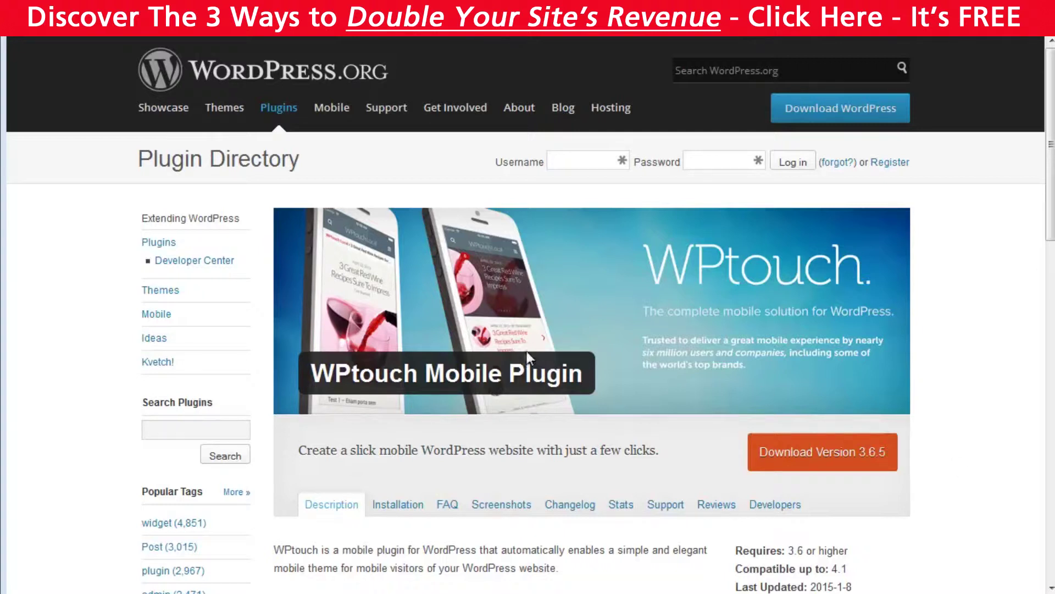
- Browse the WPtouch Mobile Plugin's Screenshots tab to preview its mobile theme
click(512, 511)
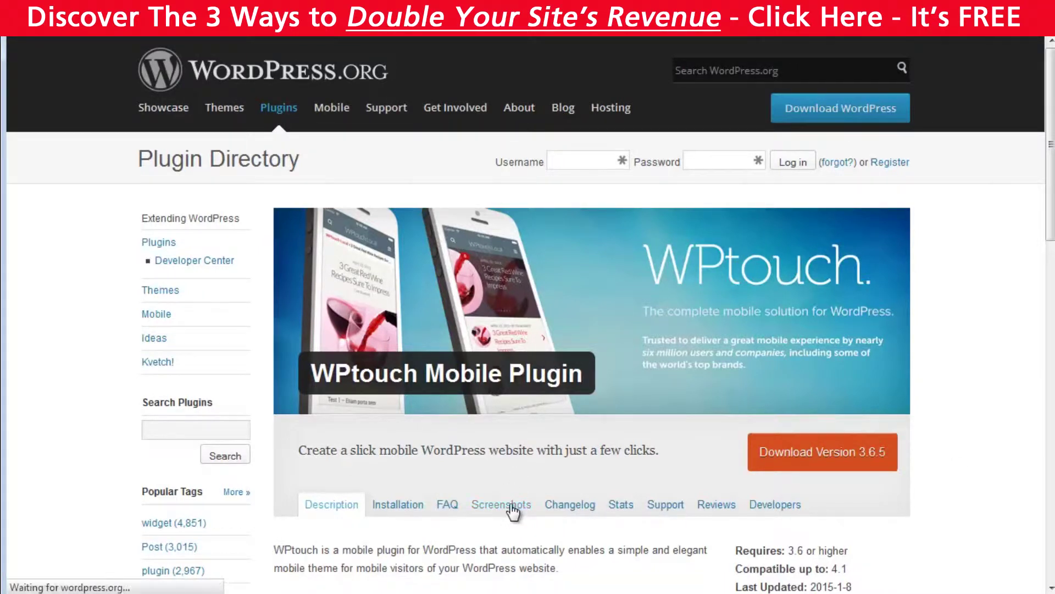
scroll(512, 511, down, 10)
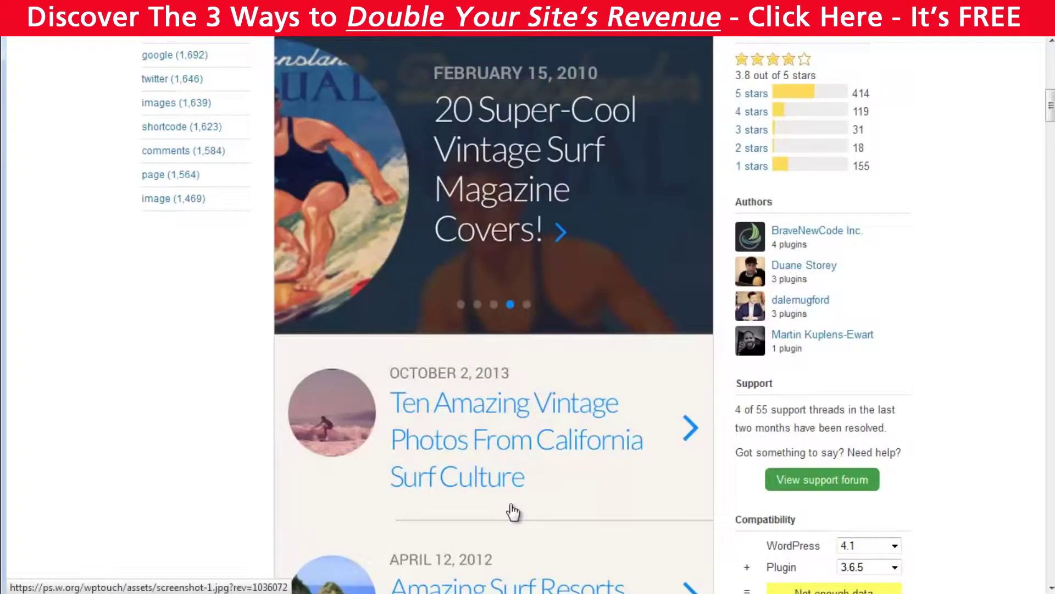
scroll(513, 511, down, 10)
scroll(513, 511, up, 7)
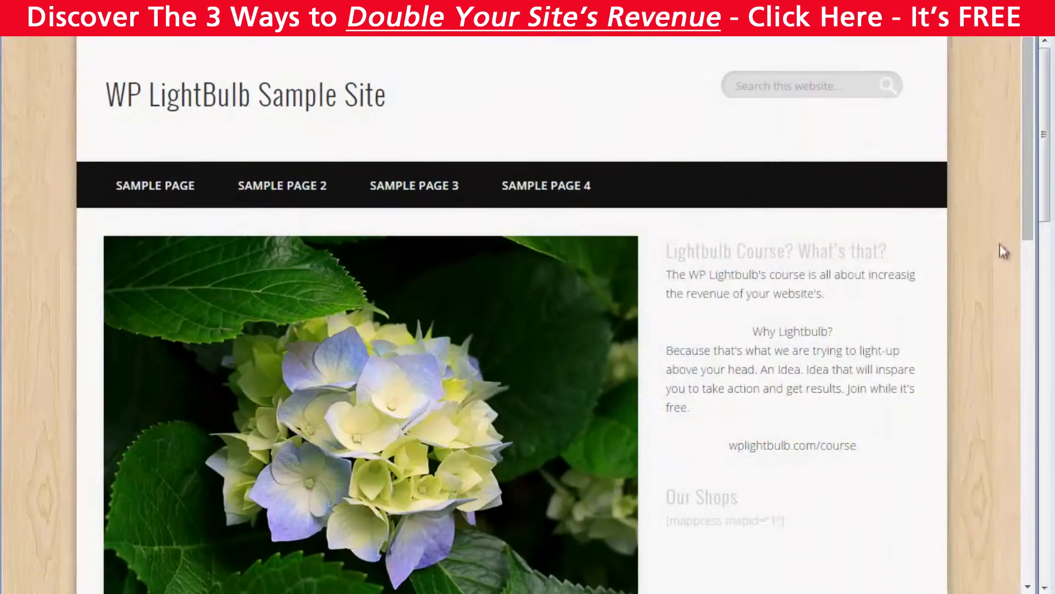
- Open the Hello World 2 post in the emulated phone view and scroll through it
mouse_move(1031, 217)
mouse_down()
mouse_move(1008, 473)
mouse_move(1030, 219)
mouse_up()
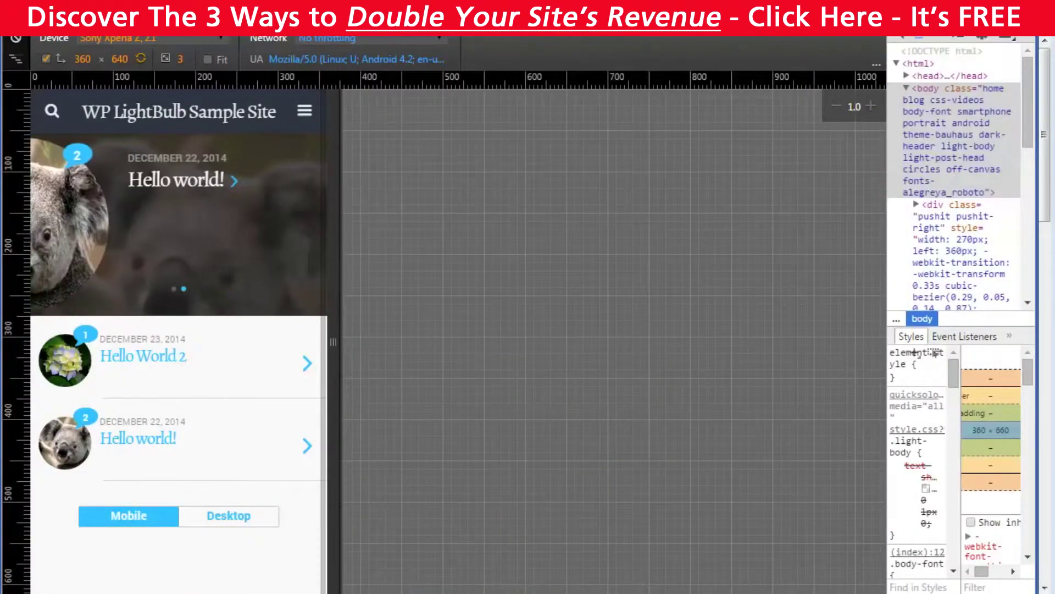
click(266, 379)
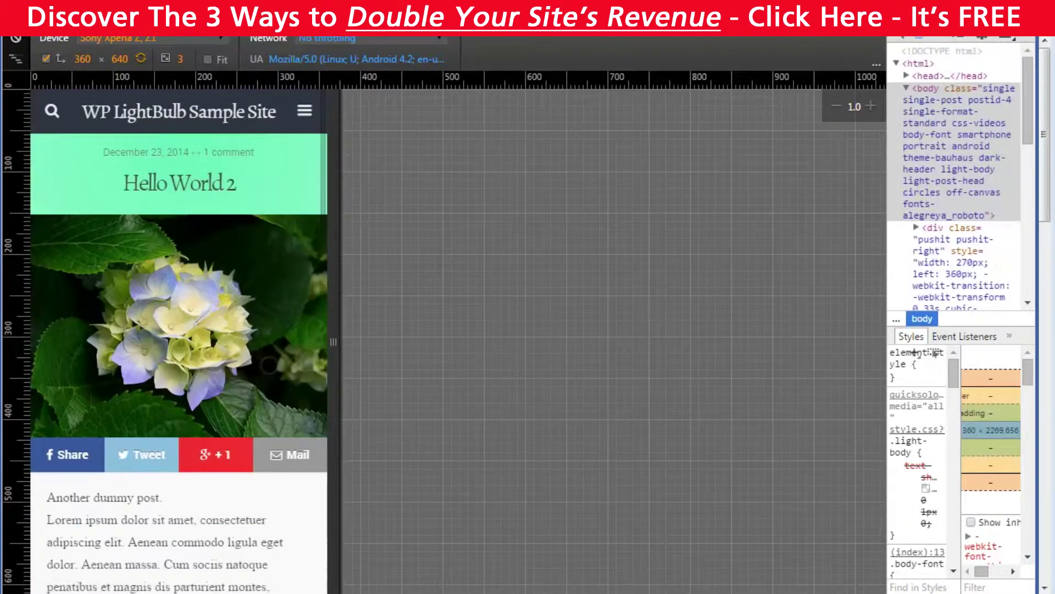
scroll(269, 364, down, 2)
scroll(269, 364, down, 10)
scroll(271, 370, up, 15)
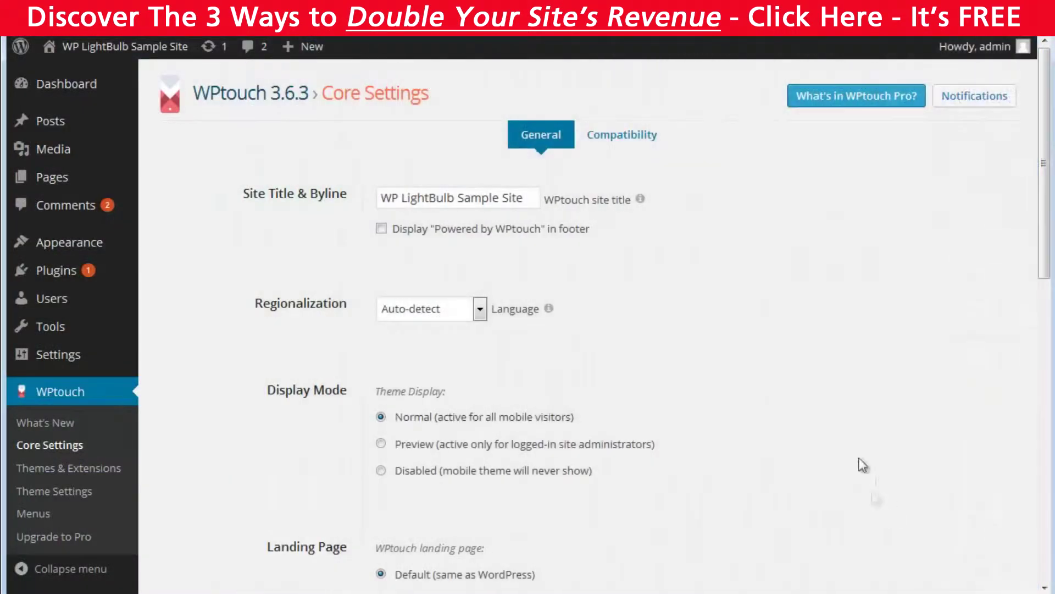
- Set the WPtouch landing page to 'Select from WordPress pages' and view the site's page list
scroll(859, 458, down, 4)
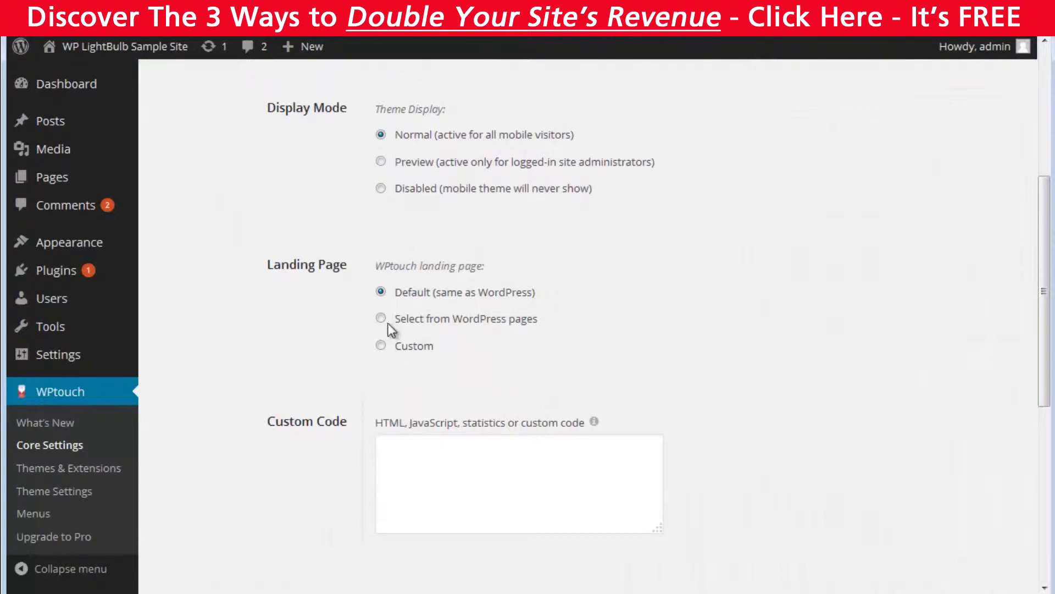
click(383, 320)
click(445, 376)
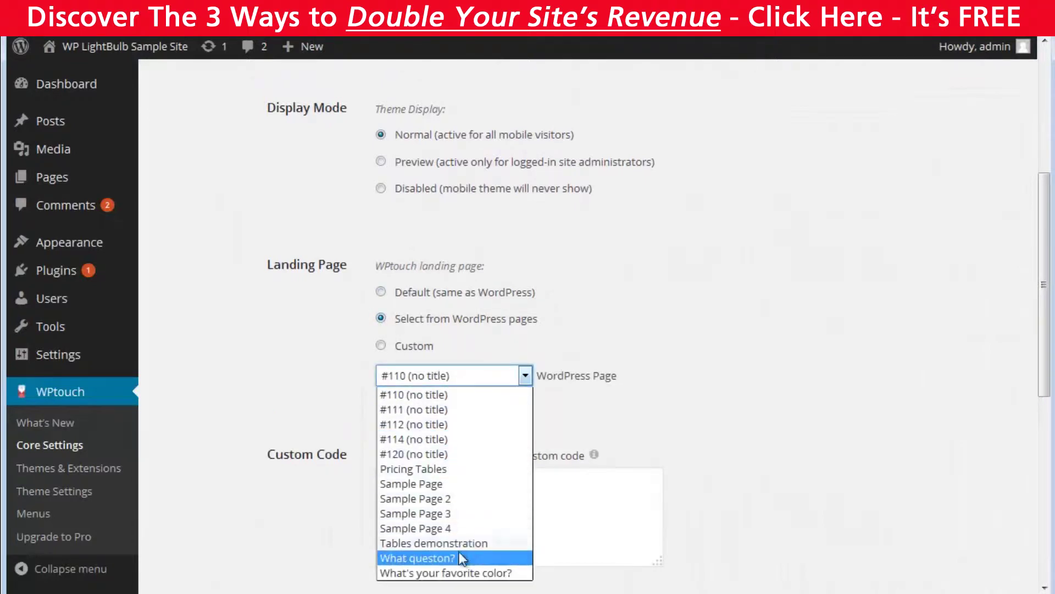
- Open the active Bauhaus theme's settings from WPtouch Themes & Extensions
click(48, 472)
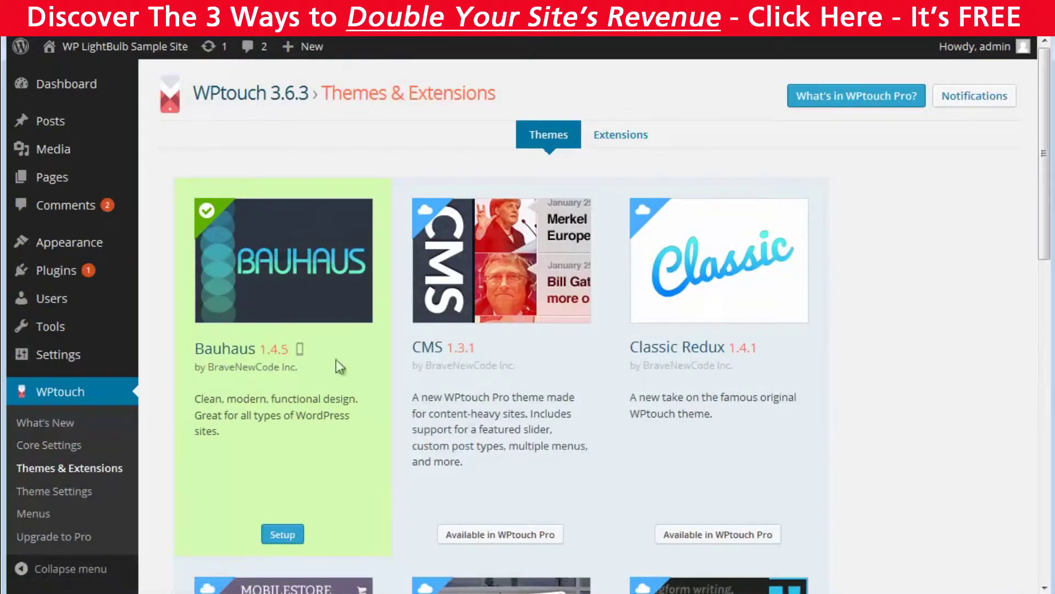
scroll(670, 452, down, 3)
scroll(667, 444, down, 2)
scroll(678, 539, down, 3)
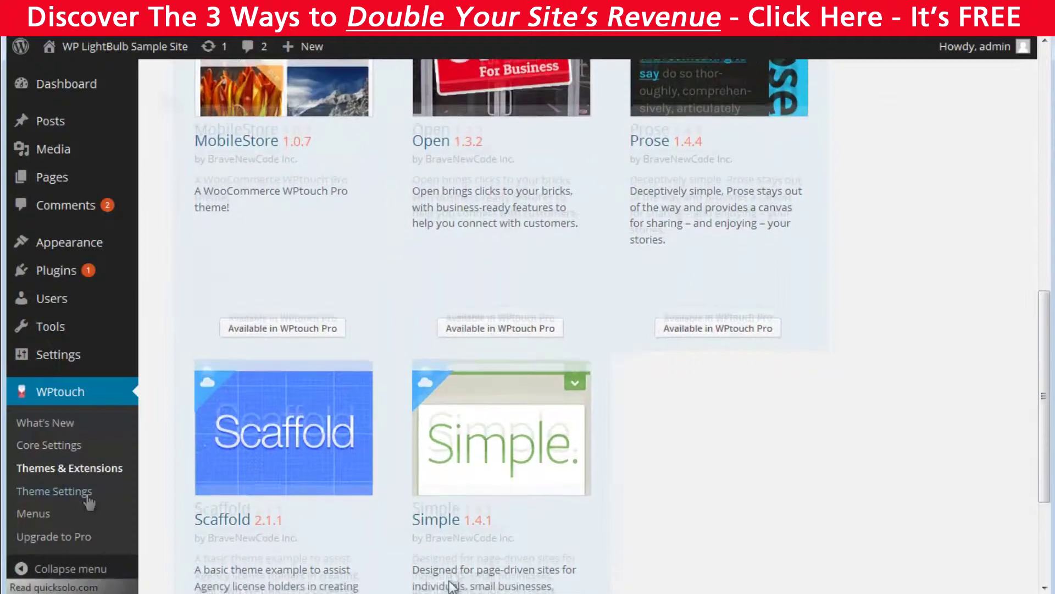
click(87, 495)
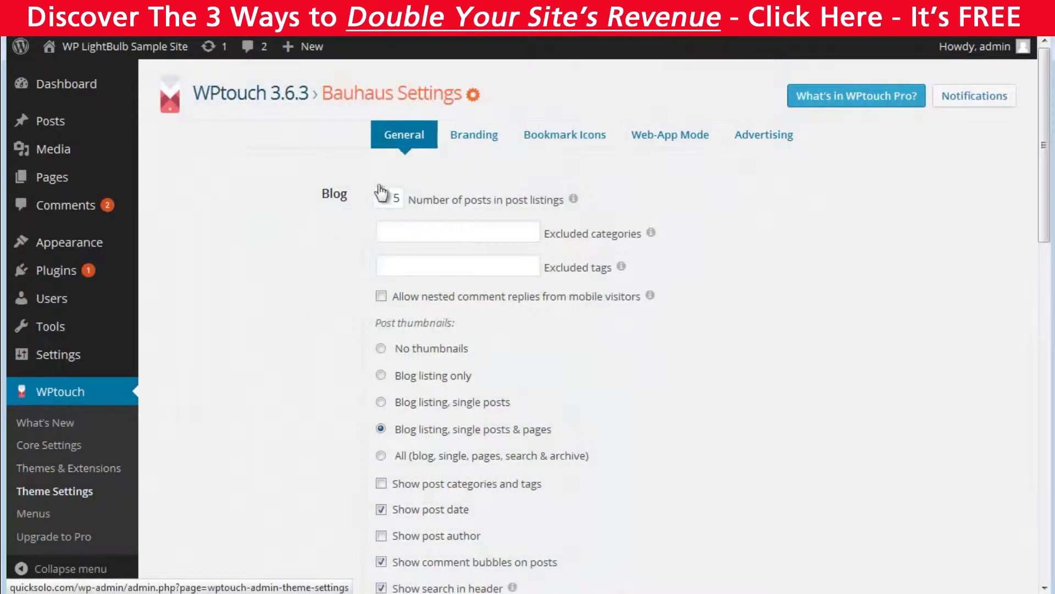
drag(384, 198, 434, 200)
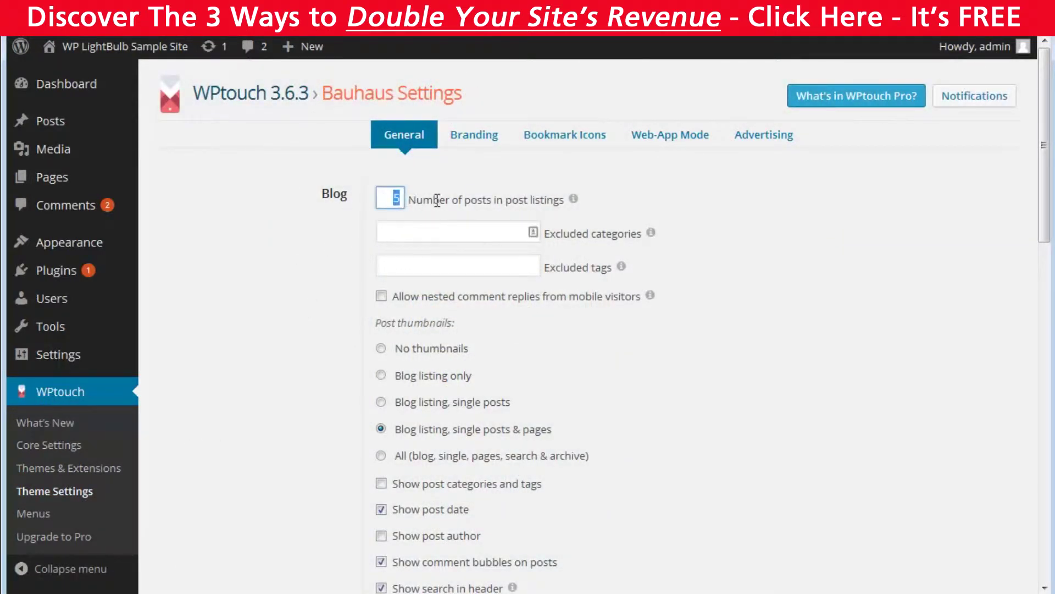
click(478, 231)
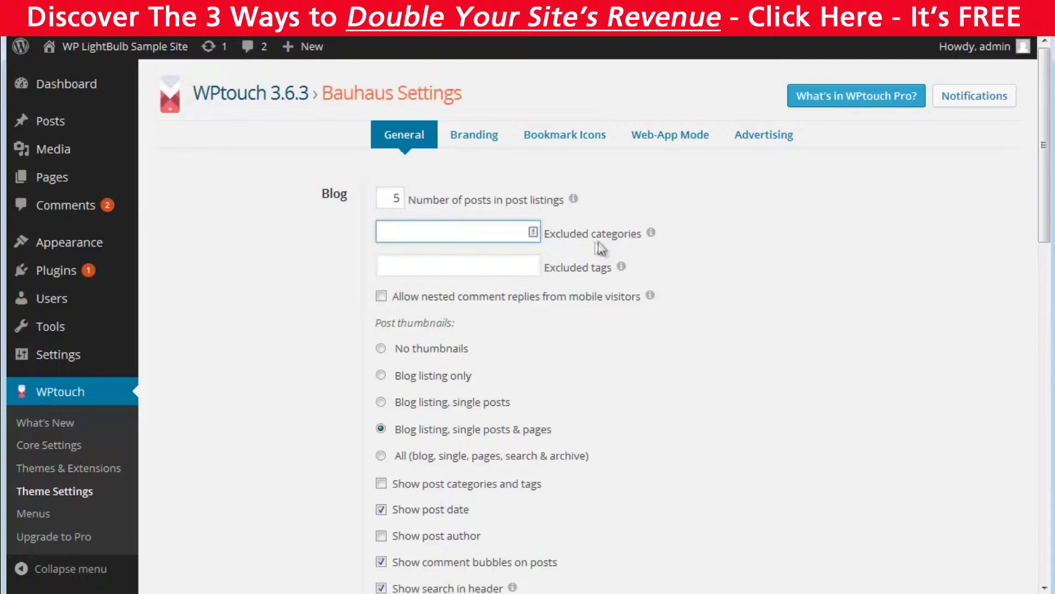
click(516, 264)
scroll(671, 394, down, 2)
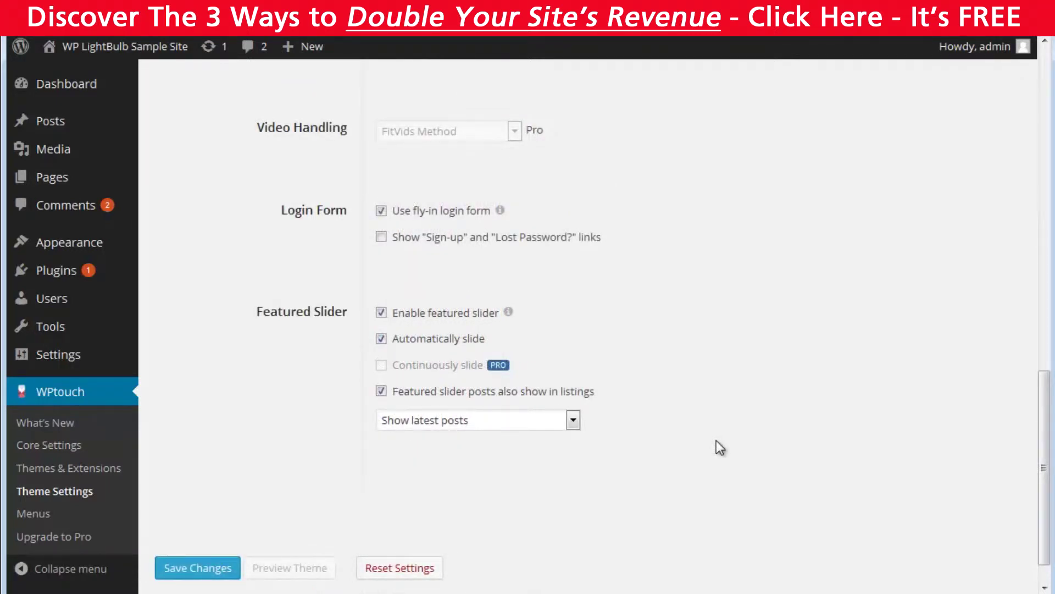
click(382, 212)
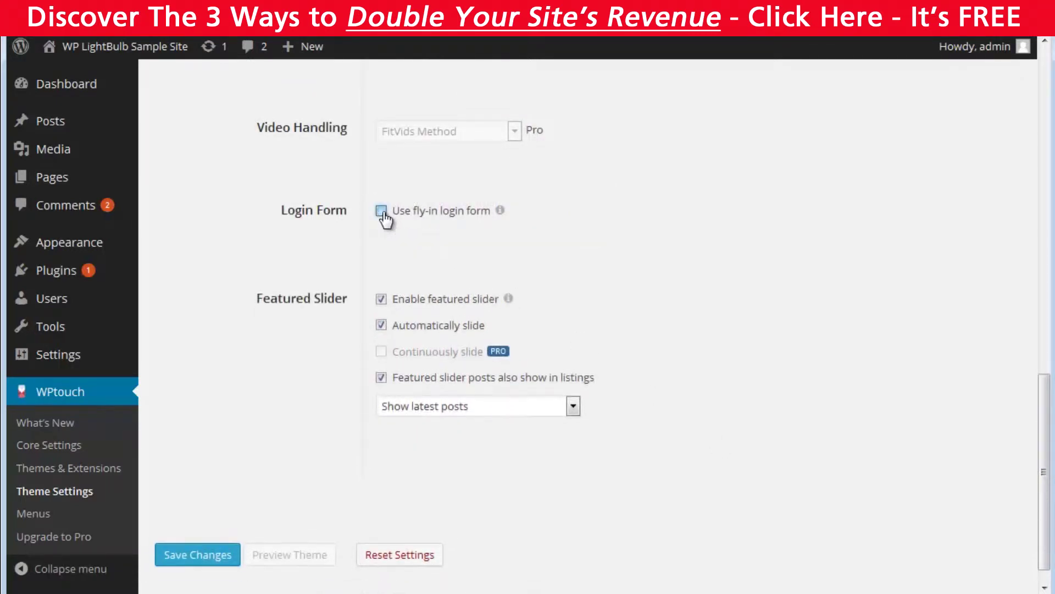
click(382, 212)
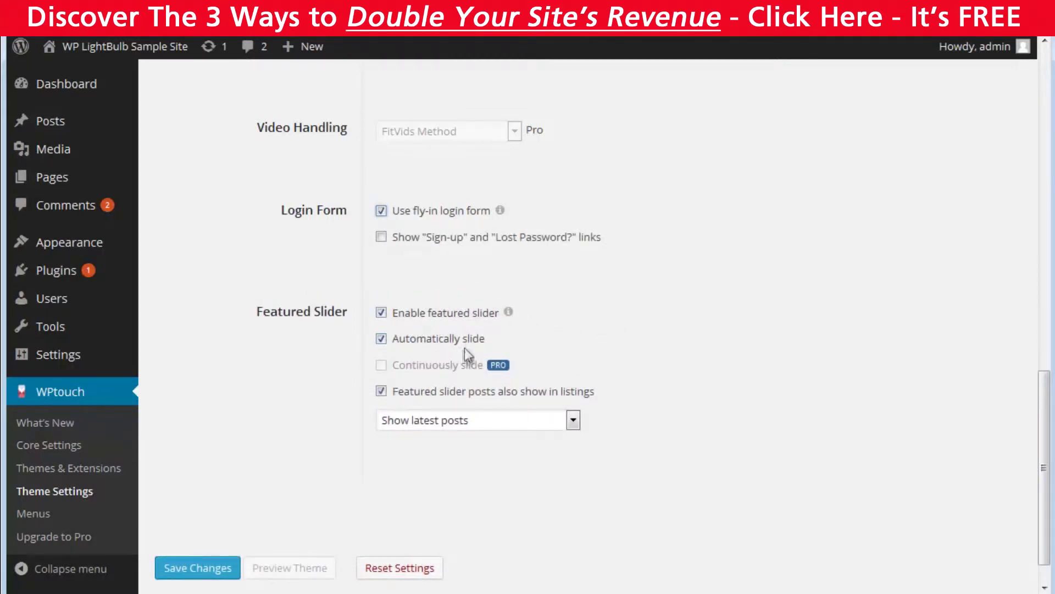
click(501, 419)
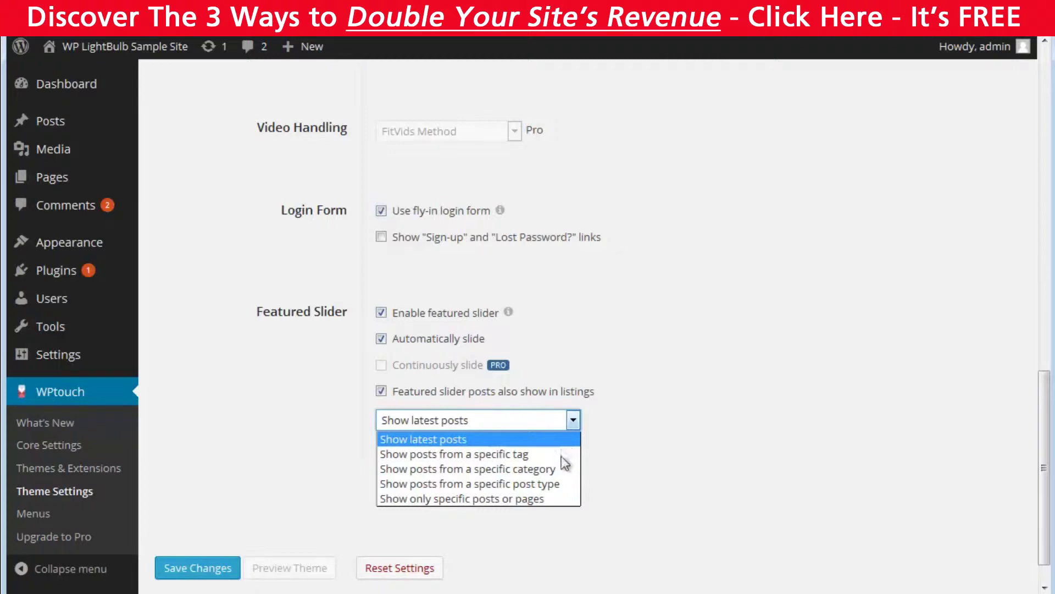
click(578, 420)
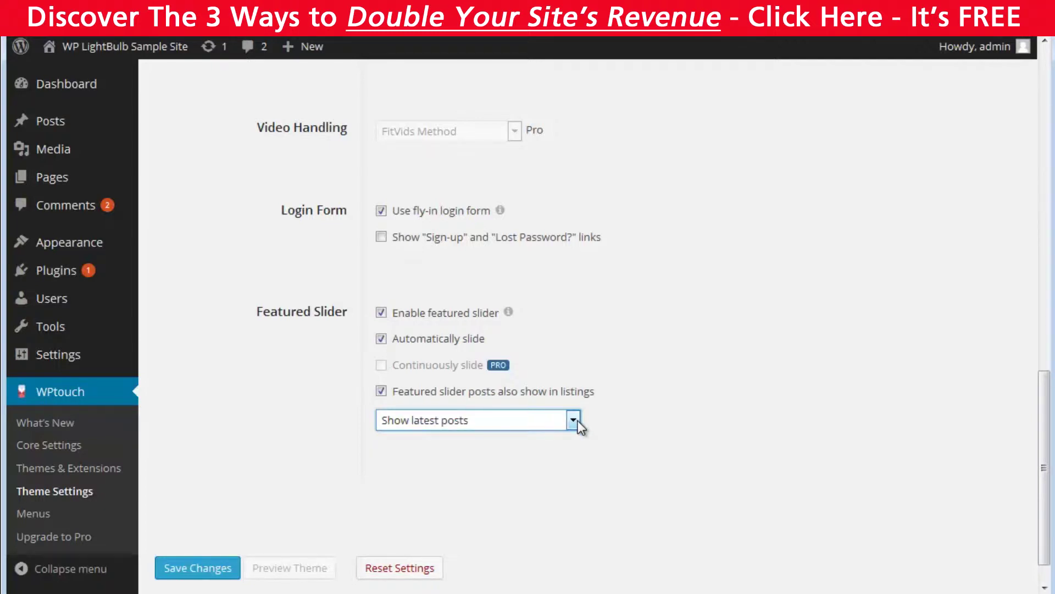
scroll(578, 420, up, 15)
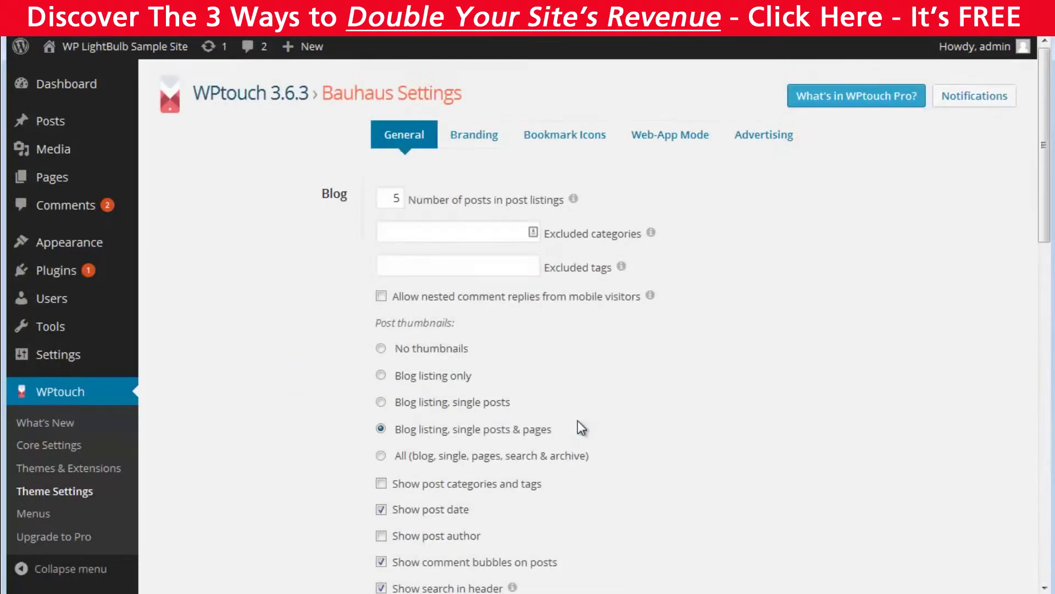
- Check the Branding colour pickers for background, header and menu without changing them
click(480, 139)
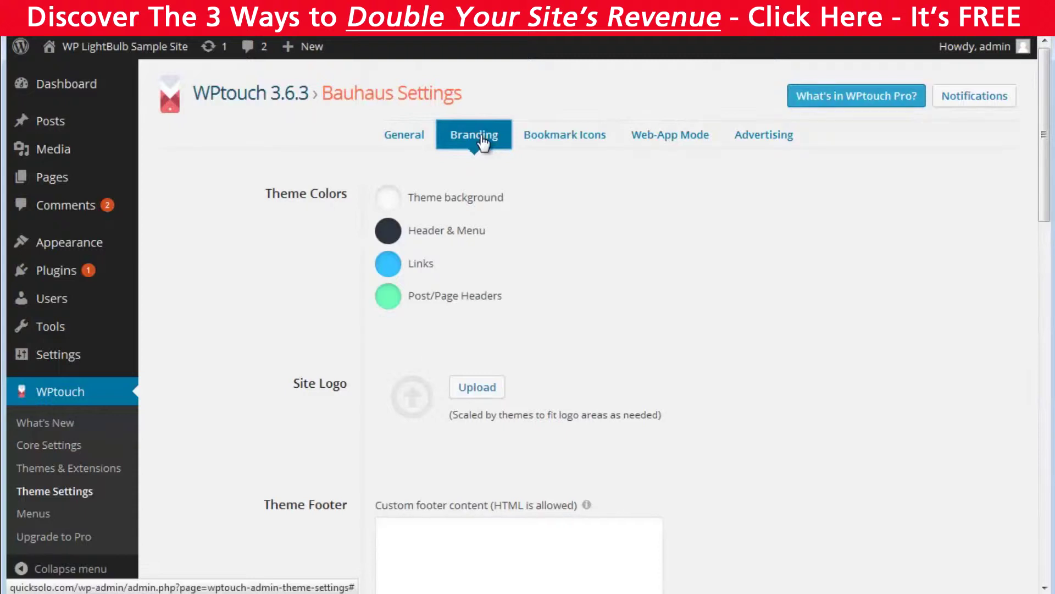
click(388, 203)
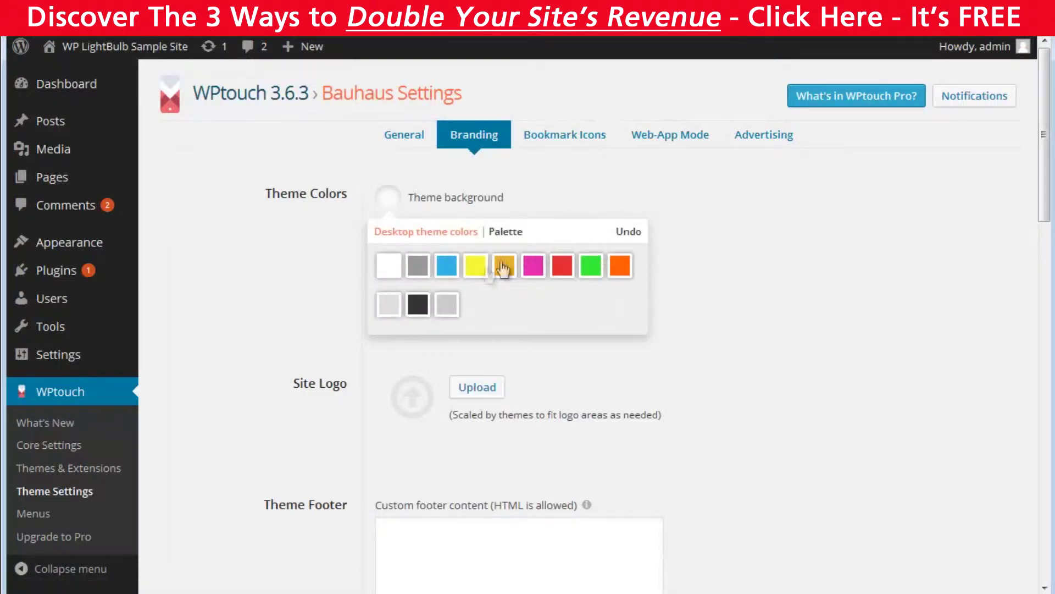
click(745, 269)
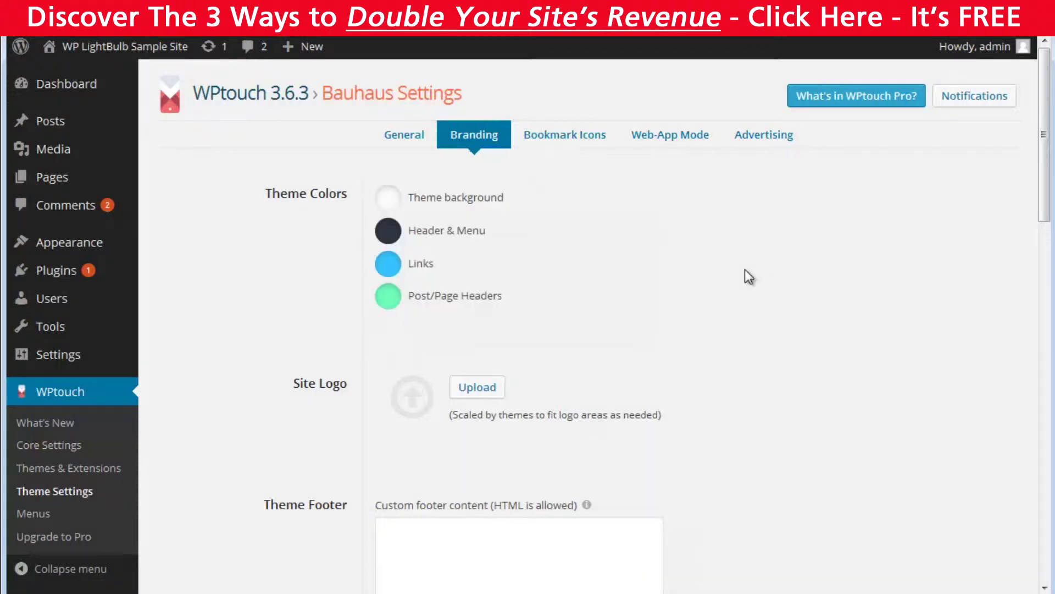
click(389, 234)
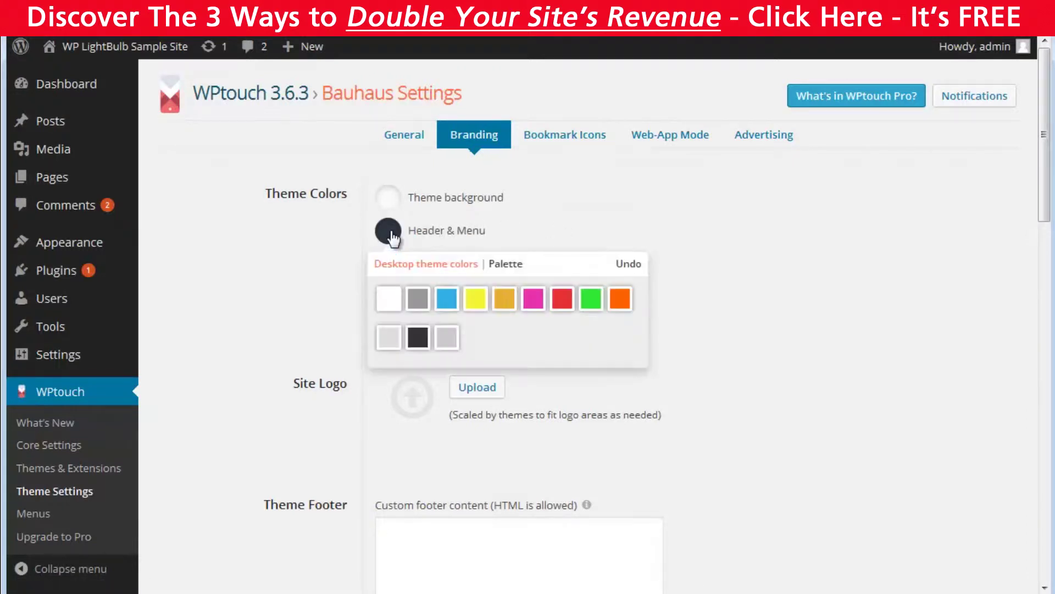
click(385, 264)
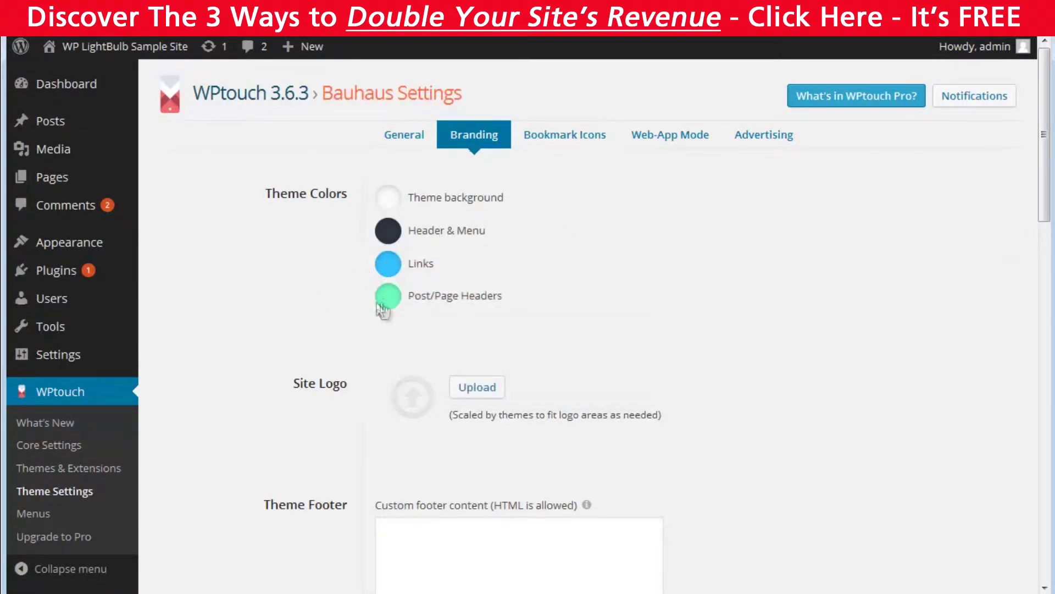
- Review the custom footer box and the Typography font list, leaving both unchanged
scroll(522, 362, down, 2)
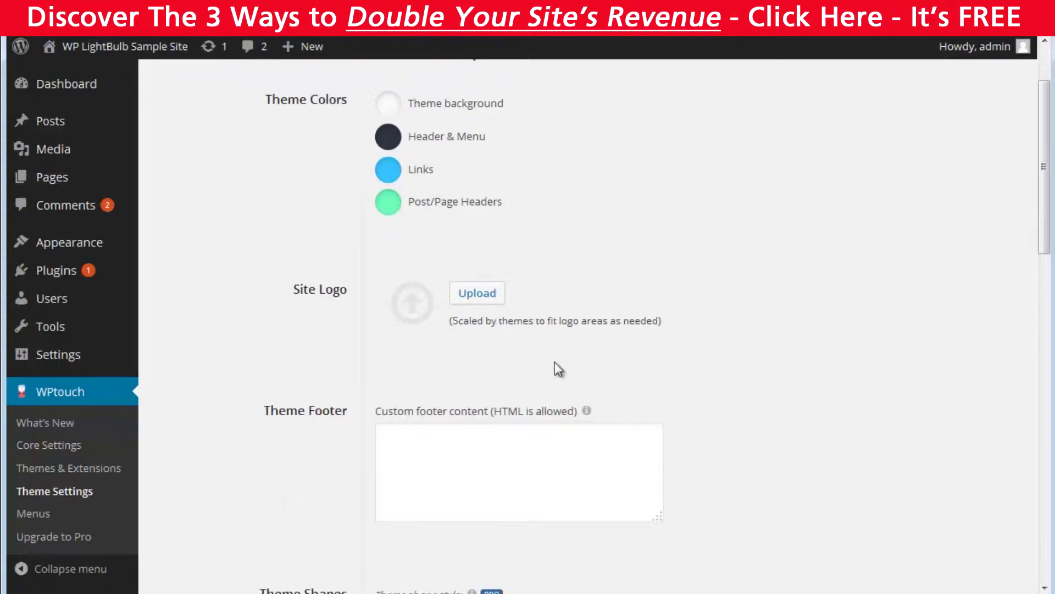
scroll(476, 287, down, 3)
click(528, 271)
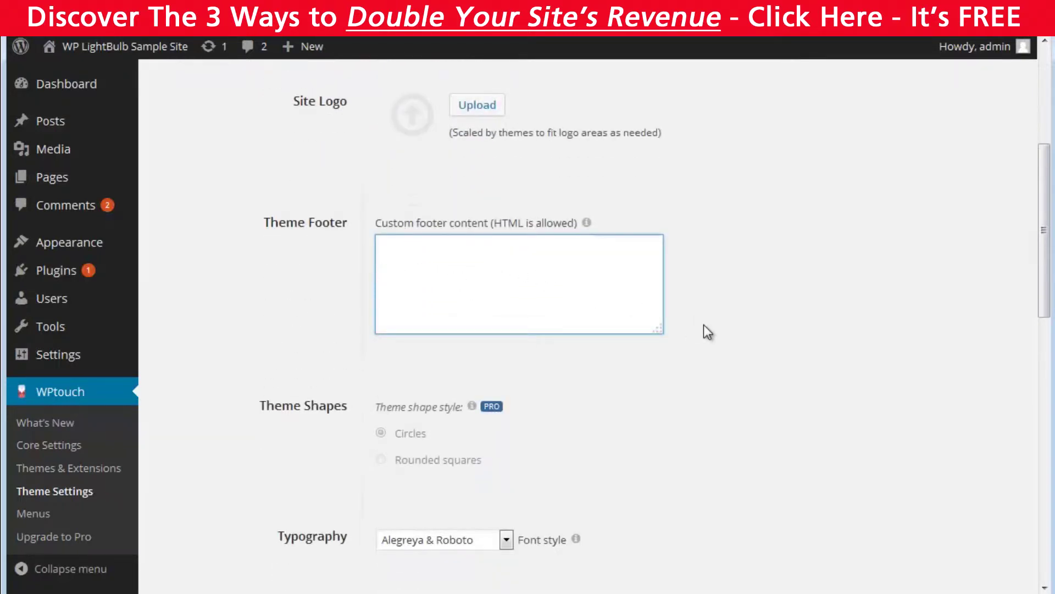
scroll(638, 330, down, 5)
click(438, 258)
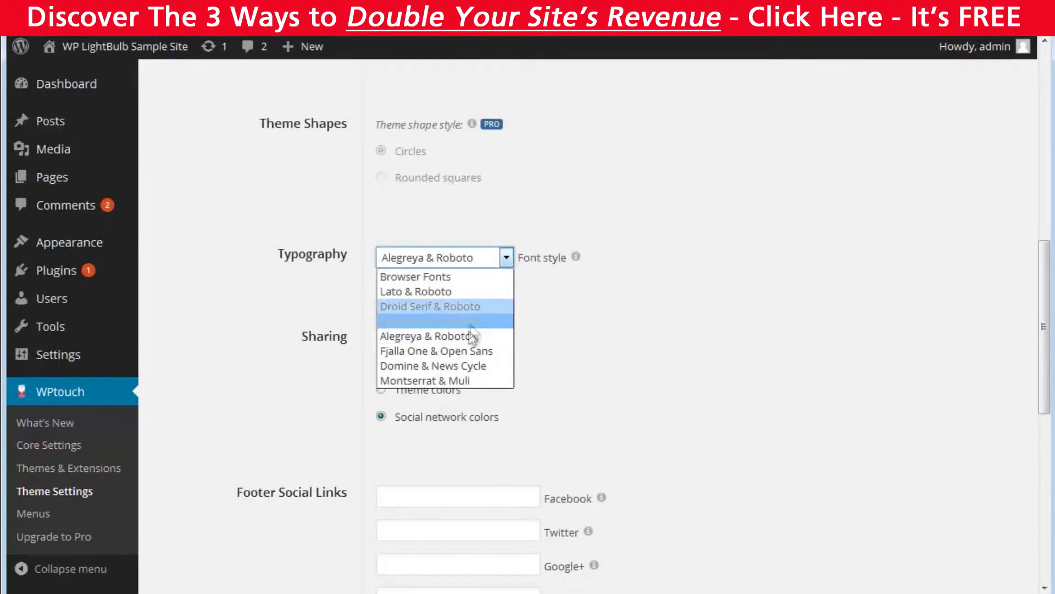
key(Escape)
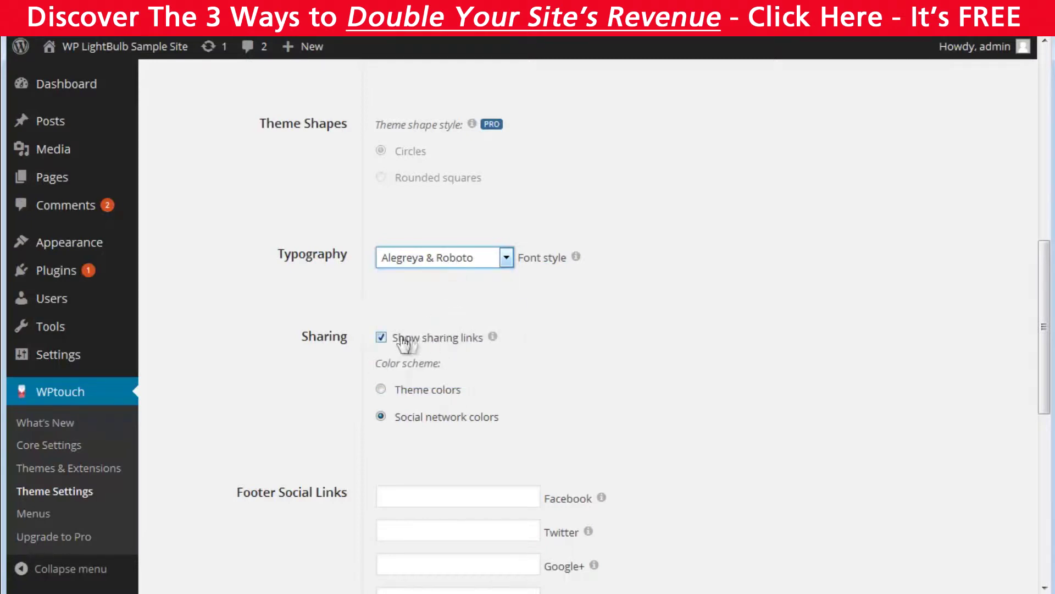
- Keep sharing links enabled and set their colour scheme to Theme colors
click(381, 338)
click(381, 337)
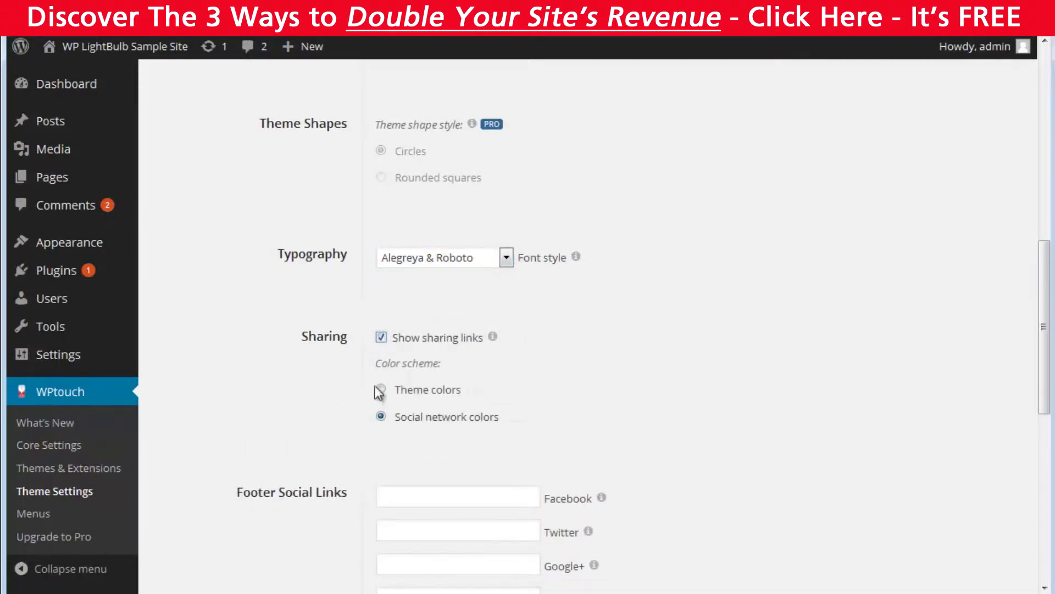
click(380, 389)
scroll(321, 402, down, 5)
scroll(330, 281, down, 1)
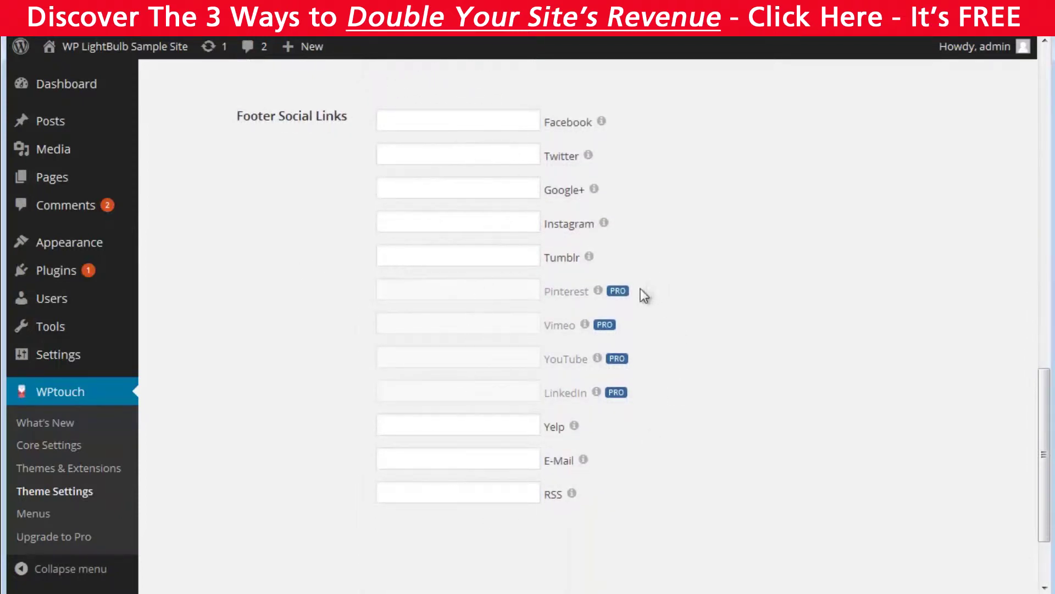
mouse_move(615, 301)
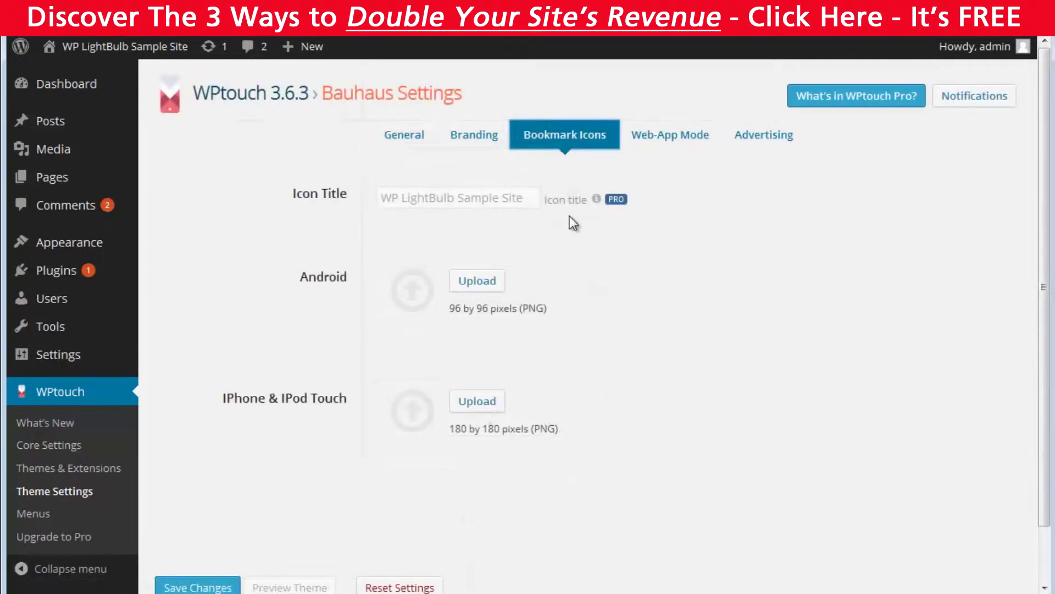
- Look through the WPtouch Web-App Mode settings
mouse_move(616, 205)
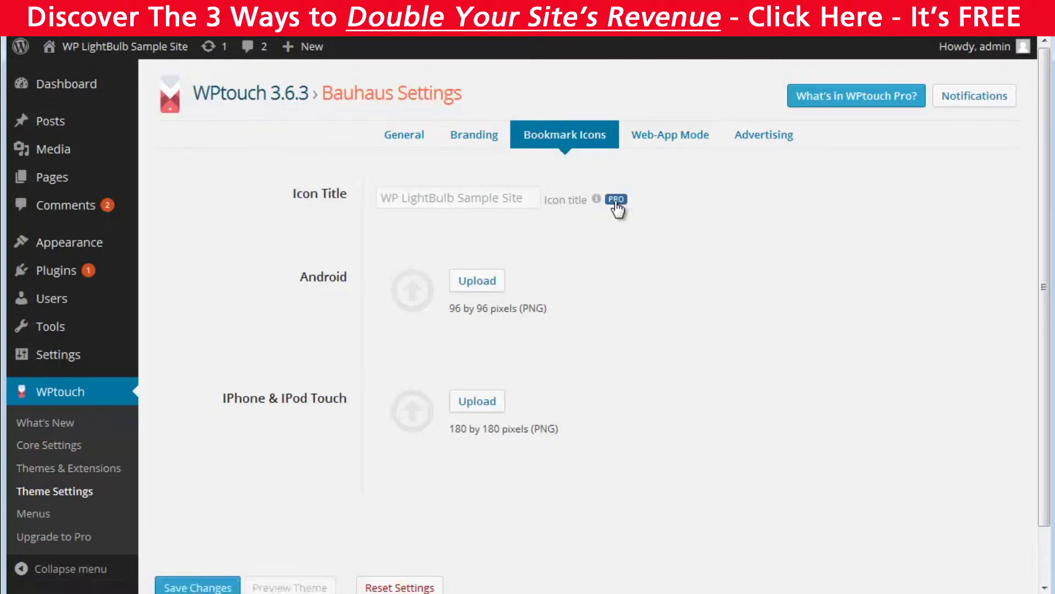
click(673, 147)
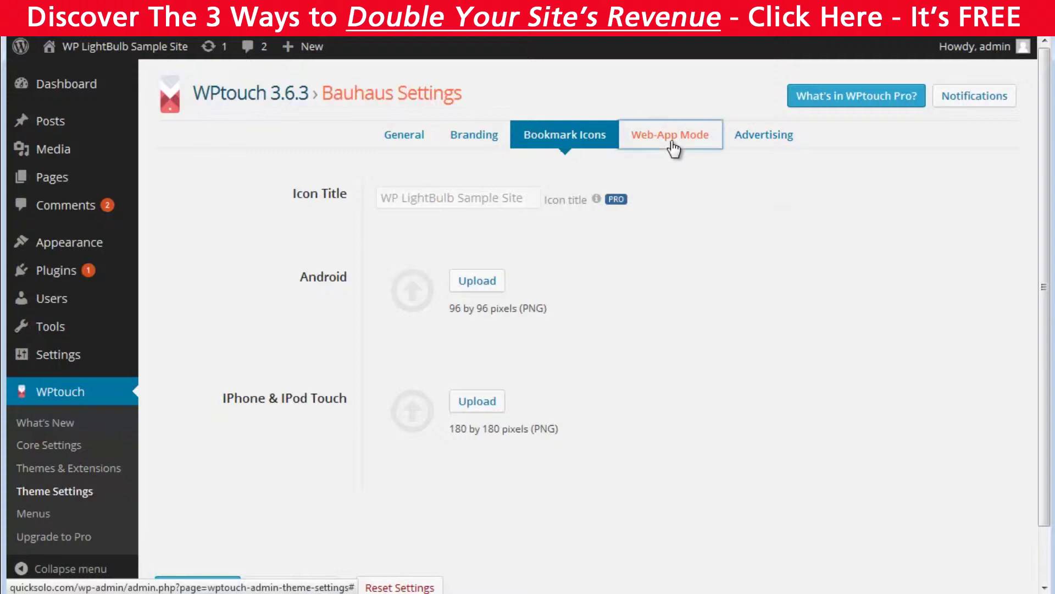
scroll(670, 355, down, 10)
scroll(672, 358, up, 10)
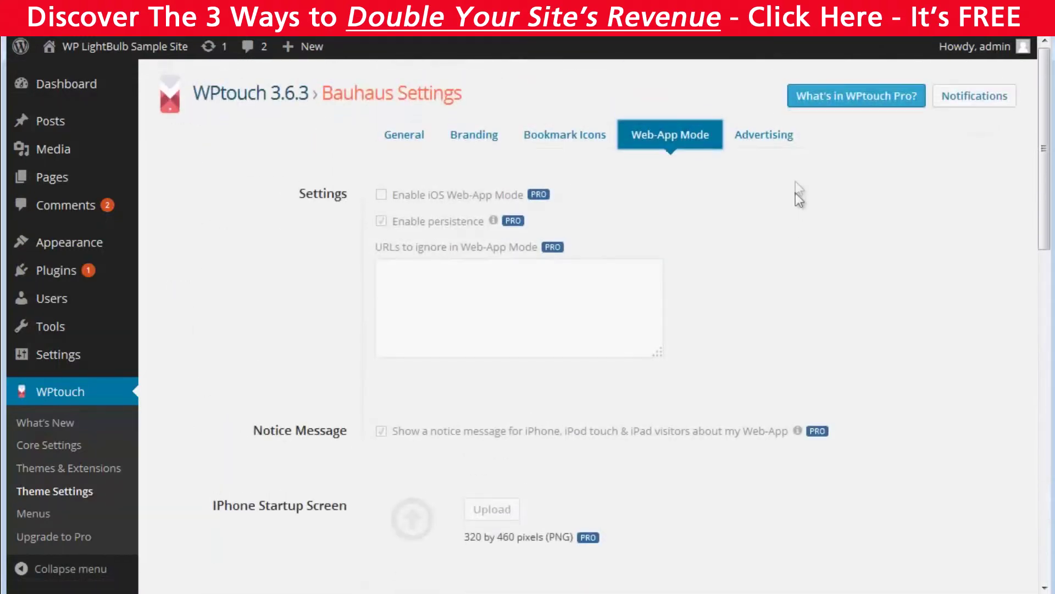
- Look through the Bauhaus theme's Advertising settings
click(770, 135)
scroll(753, 220, down, 10)
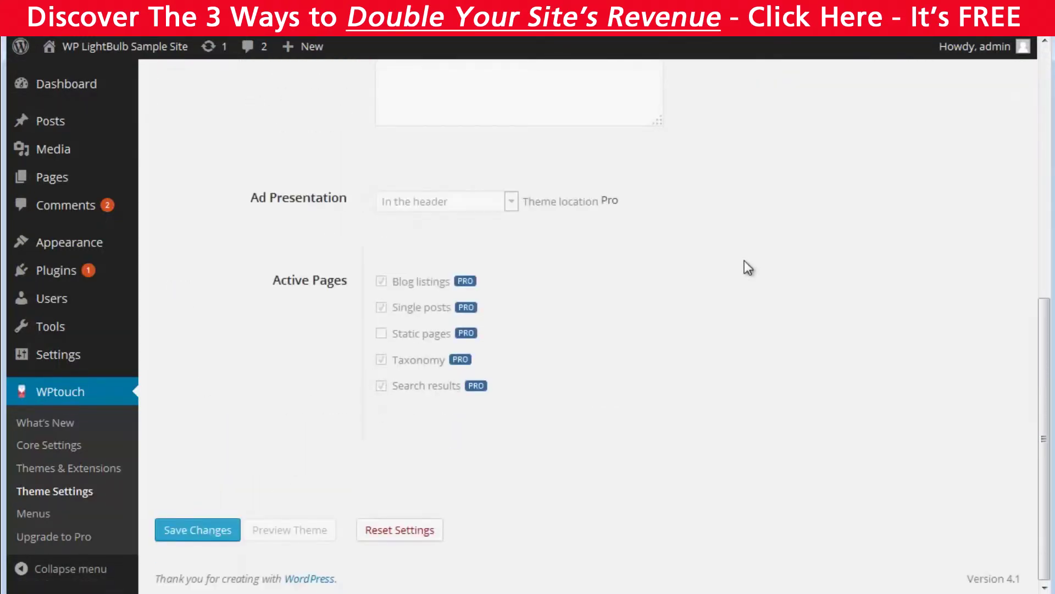
scroll(744, 264, up, 6)
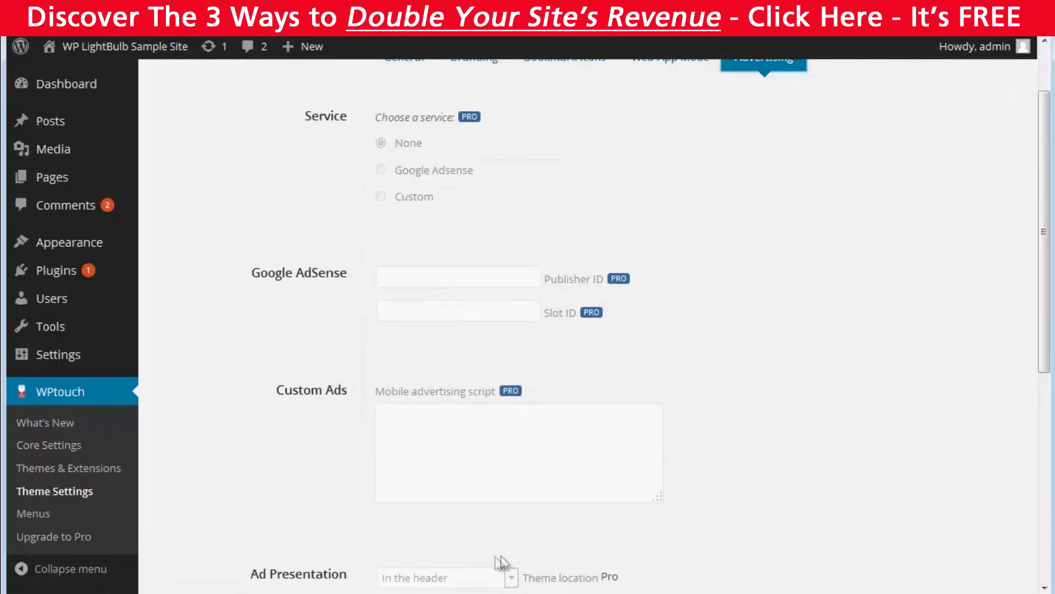
scroll(484, 555, down, 6)
scroll(478, 550, up, 8)
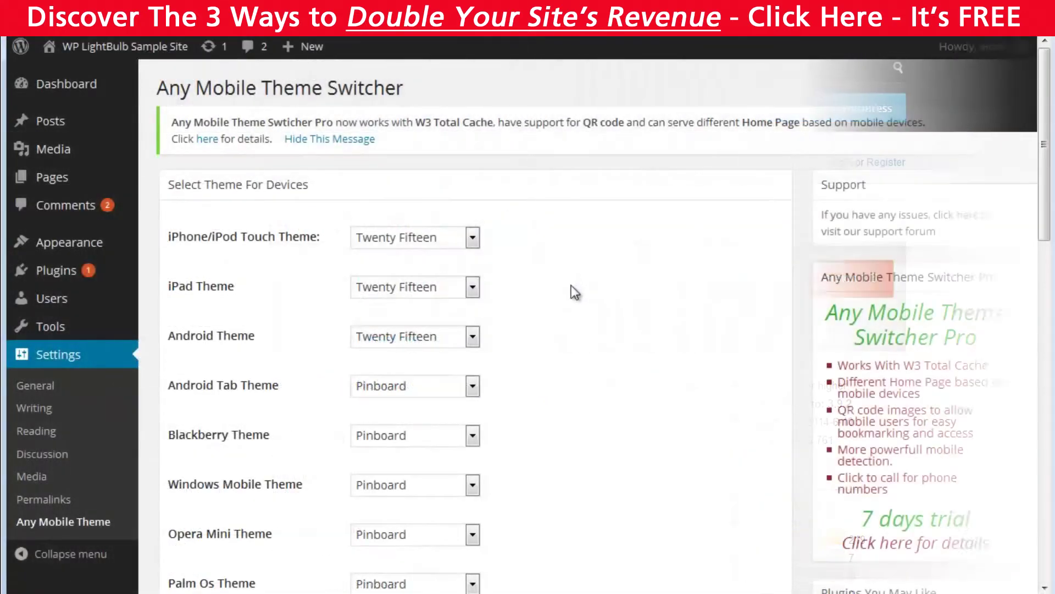
- Review the device theme list, keeping Twenty Fifteen for iPhone/iPod Touch
scroll(572, 293, down, 3)
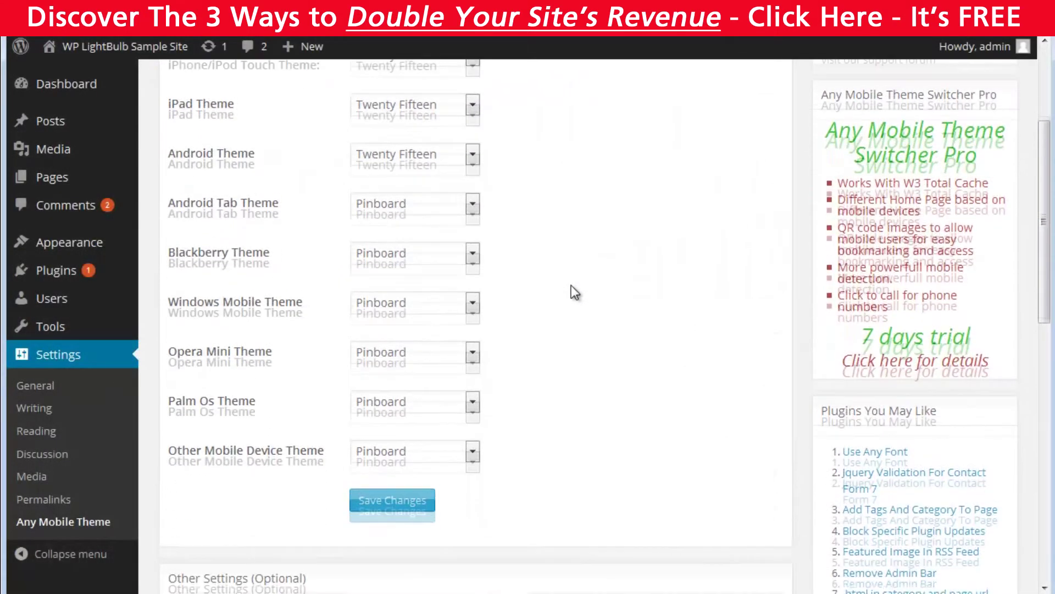
scroll(572, 293, up, 2)
click(447, 144)
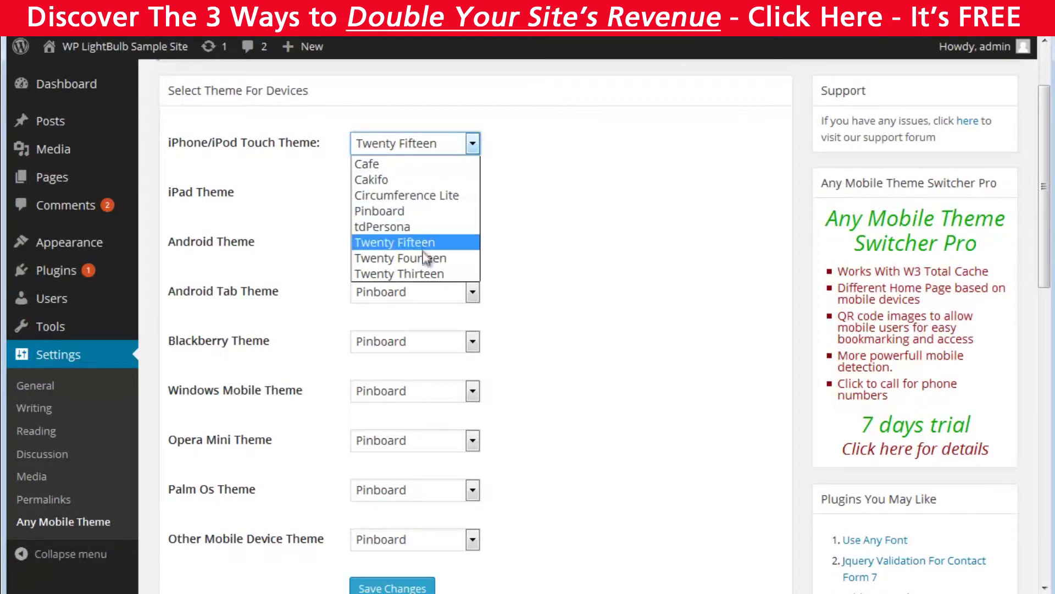
click(511, 286)
click(198, 249)
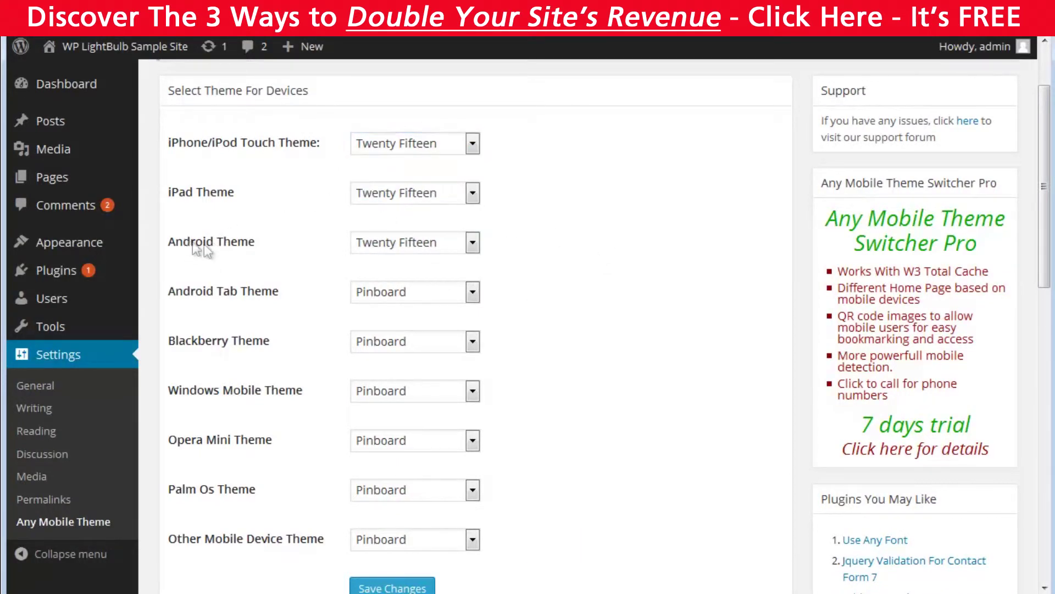
drag(193, 246, 264, 249)
click(263, 245)
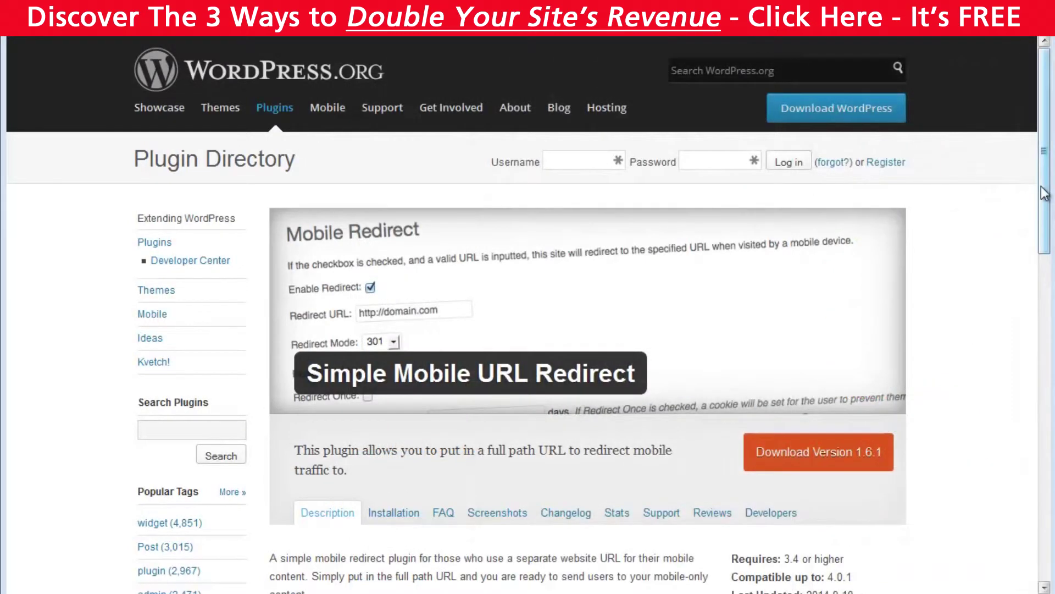
scroll(1041, 229, down, 2)
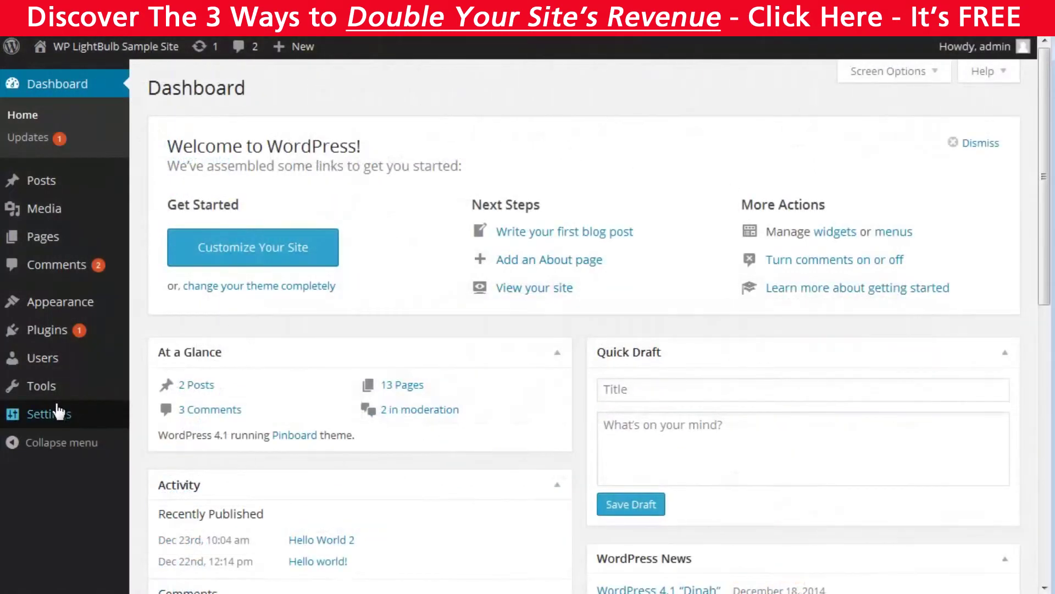
mouse_move(110, 414)
click(212, 547)
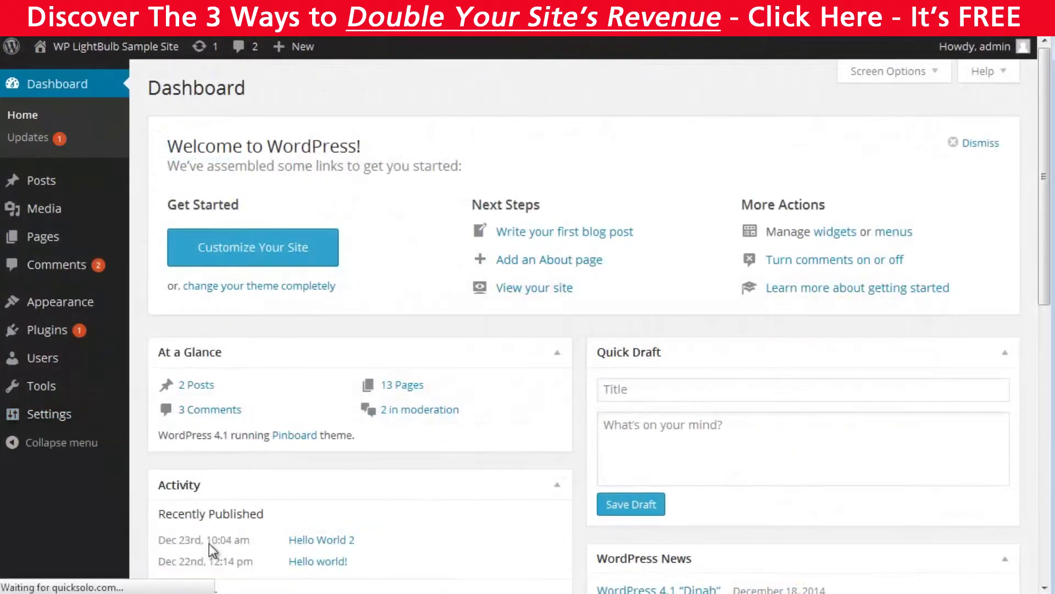
click(286, 198)
drag(281, 198, 145, 202)
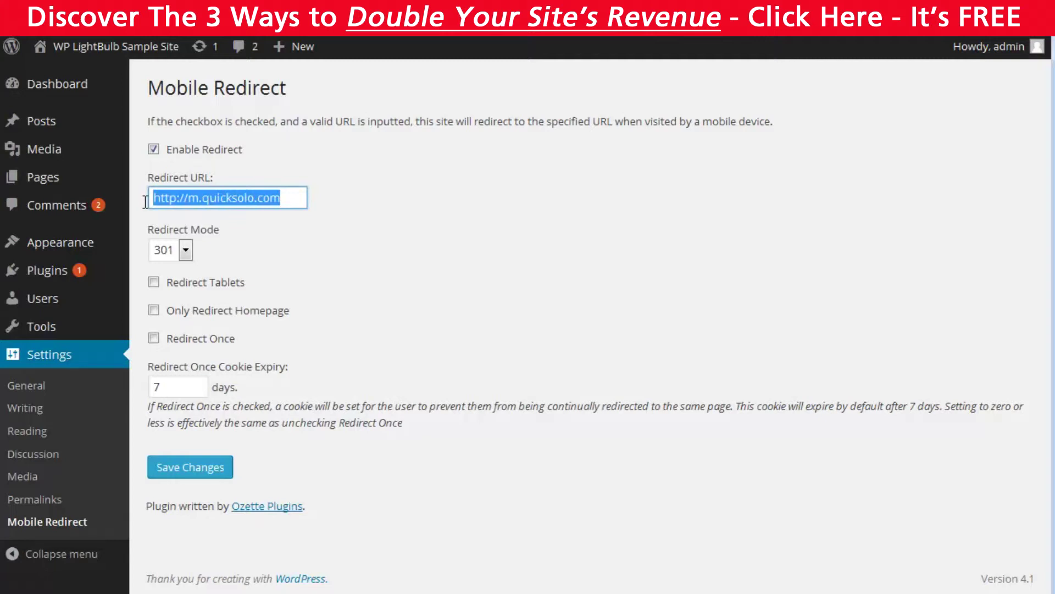
click(284, 196)
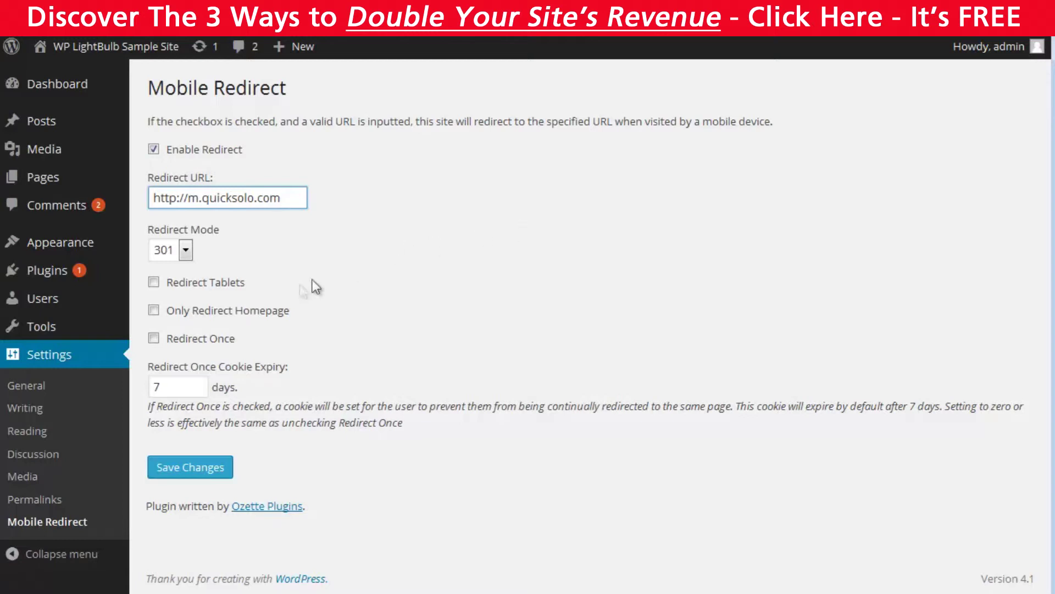
- Toggle the Redirect Tablets and Only Redirect Homepage options
click(153, 283)
click(154, 283)
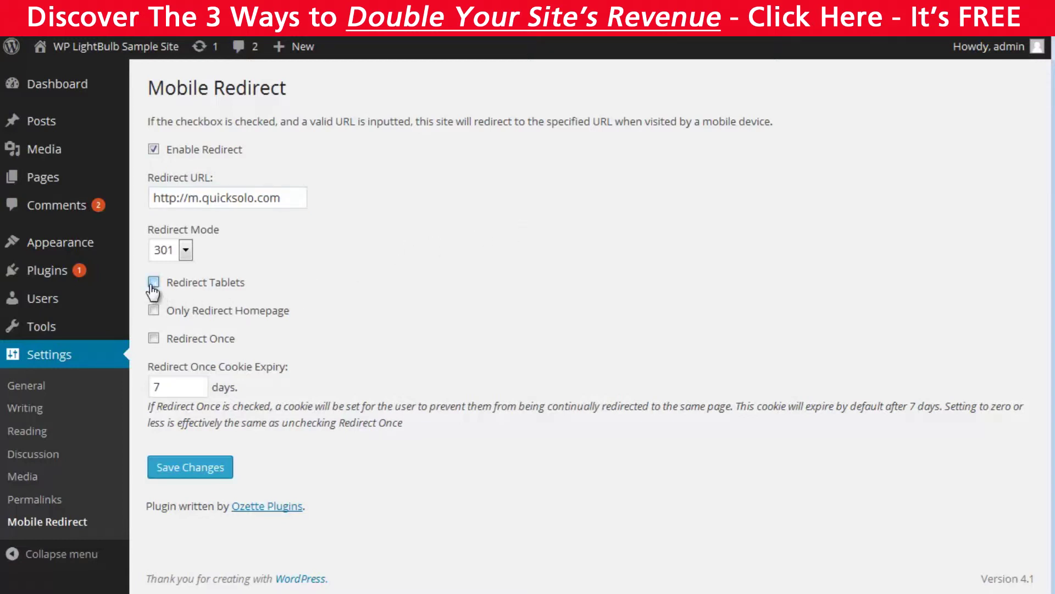
click(154, 311)
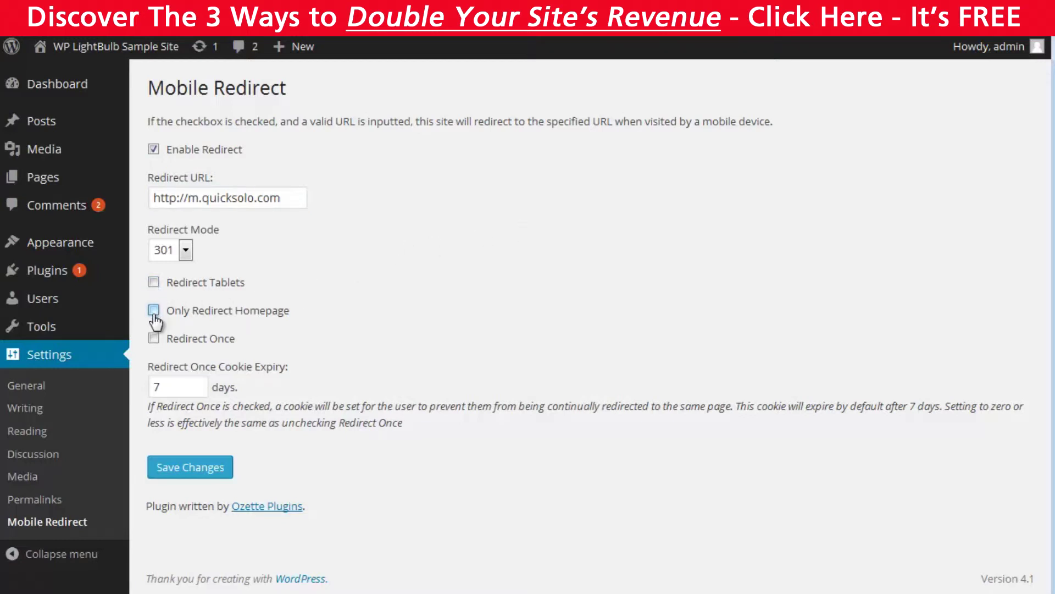